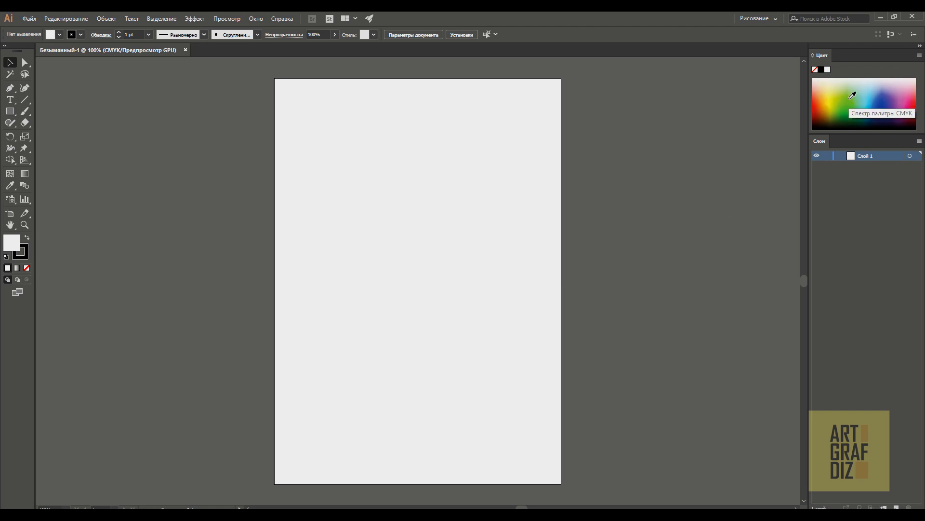
# Toggle the Color panel's visibility off and back on
pyautogui.press('F6')
pyautogui.press('F6')
pyautogui.press('F6')
pyautogui.press('F6')
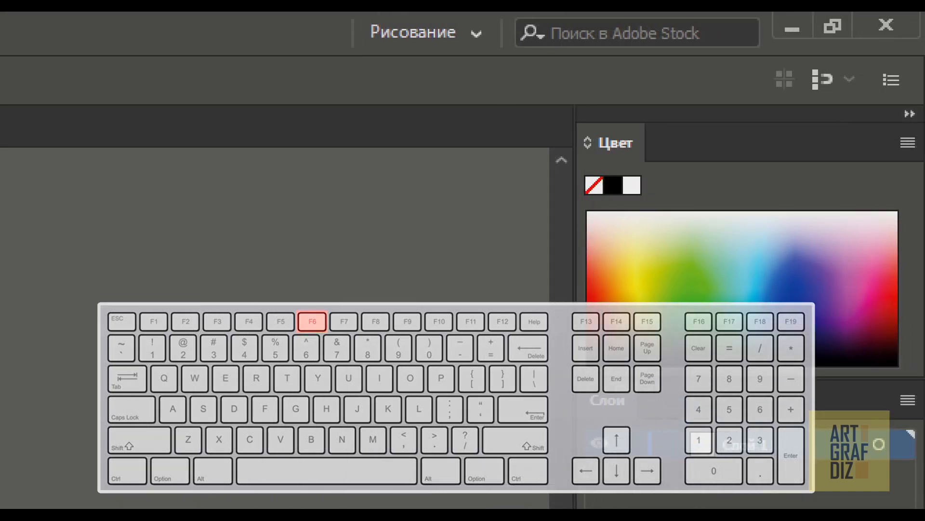
pyautogui.press('F6')
pyautogui.press('F6')
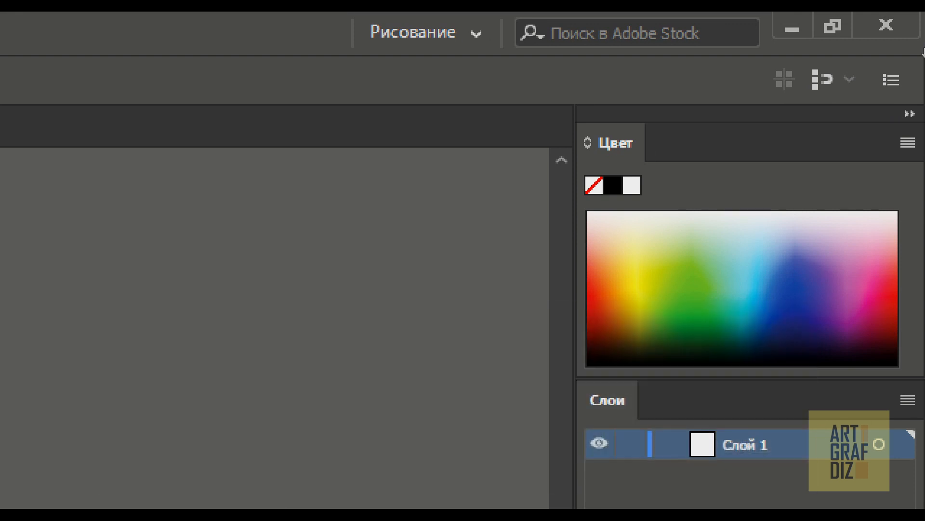
# Show the Color panel's CMYK sliders and enlarge its colour spectrum
pyautogui.click(908, 144)
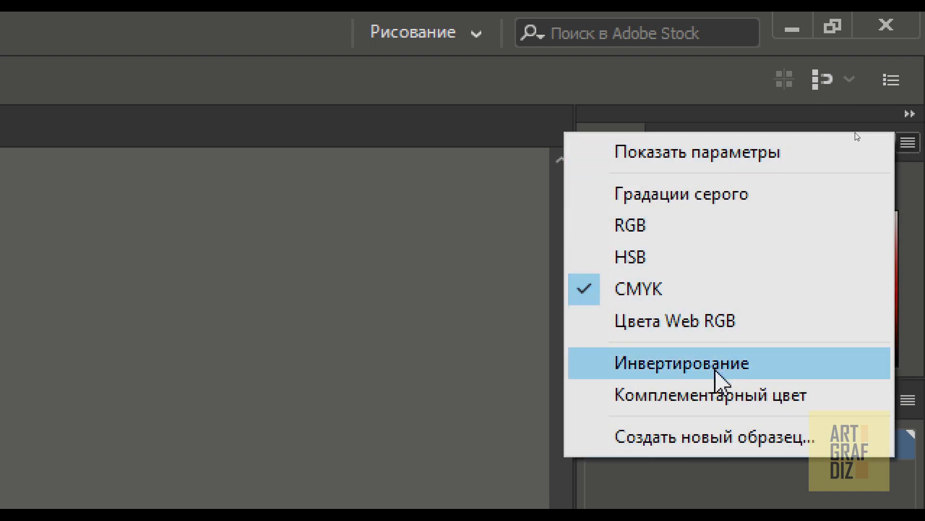
pyautogui.click(695, 159)
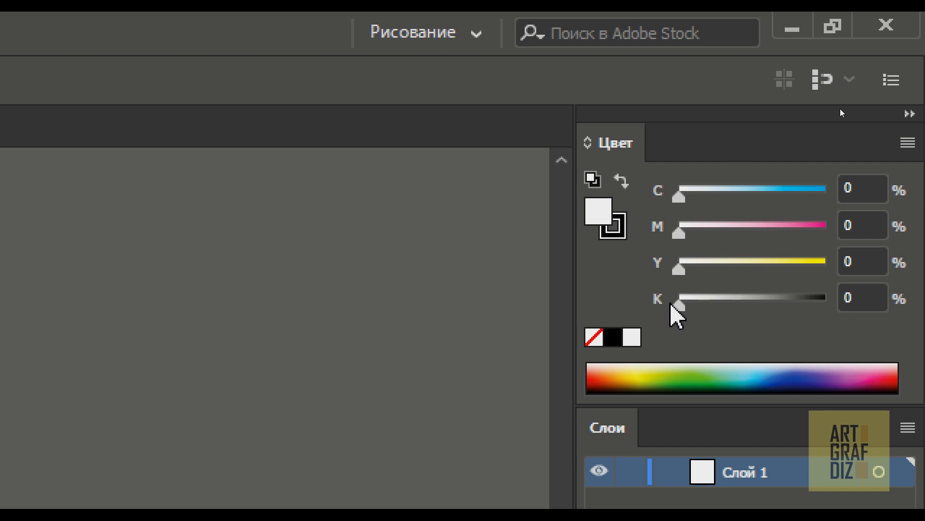
pyautogui.moveTo(688, 405); pyautogui.dragTo(692, 520)
pyautogui.moveTo(691, 468); pyautogui.dragTo(694, 471)
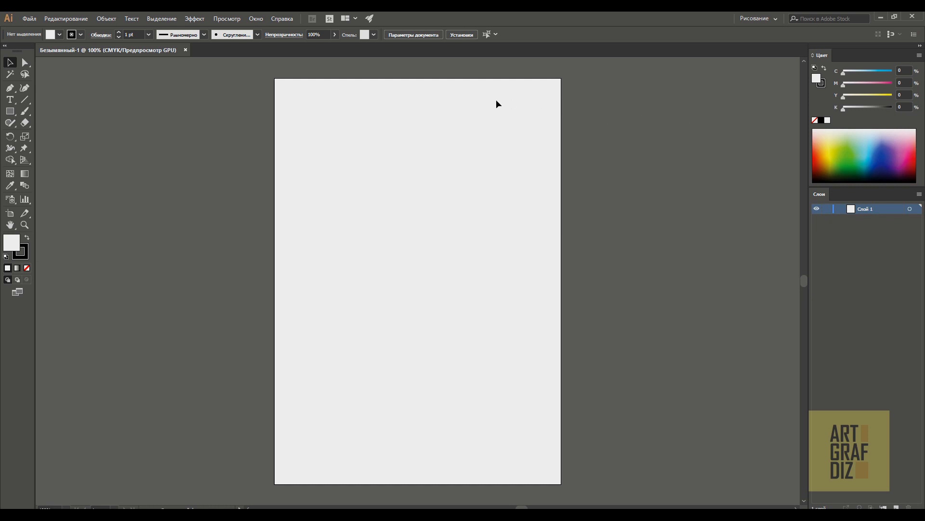
# Open the Swatches panel and dock it between the Color and Layers panels
pyautogui.click(256, 18)
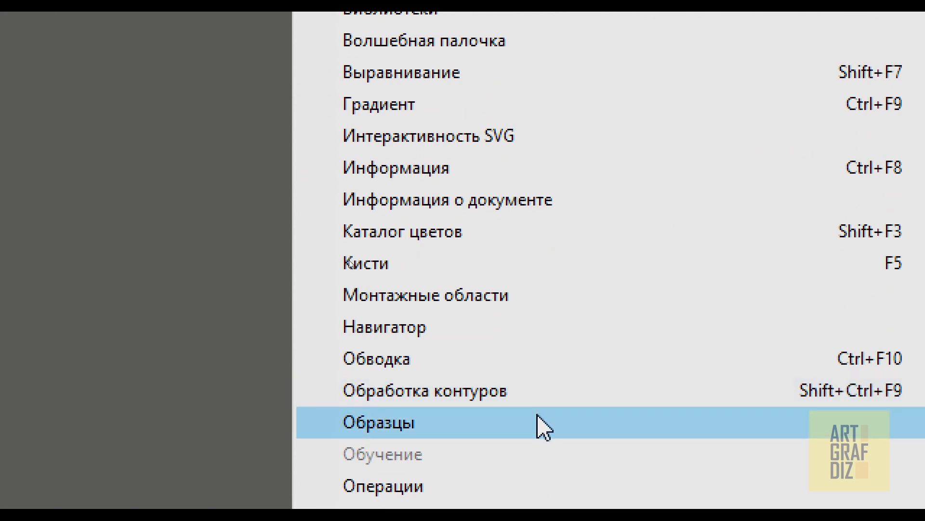
pyautogui.click(543, 426)
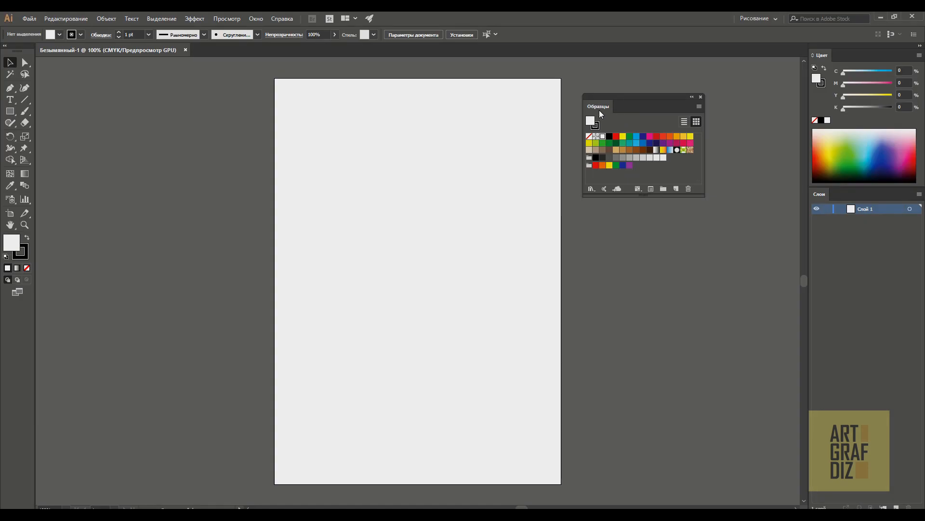
pyautogui.moveTo(600, 112); pyautogui.dragTo(842, 188)
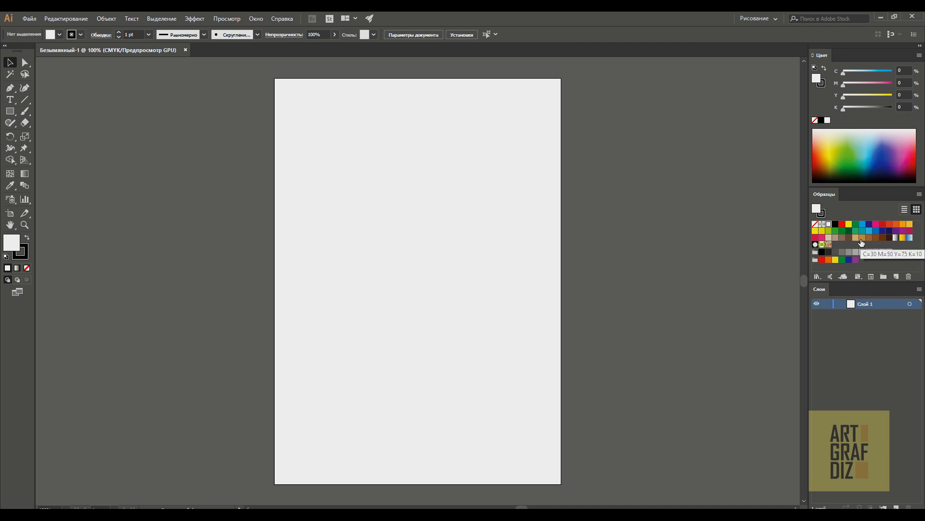
# Draw a rectangle about 112.5 by 67 mm on the artboard and fill it light green from the colour spectrum
pyautogui.moveTo(517, 224); pyautogui.dragTo(737, 210)
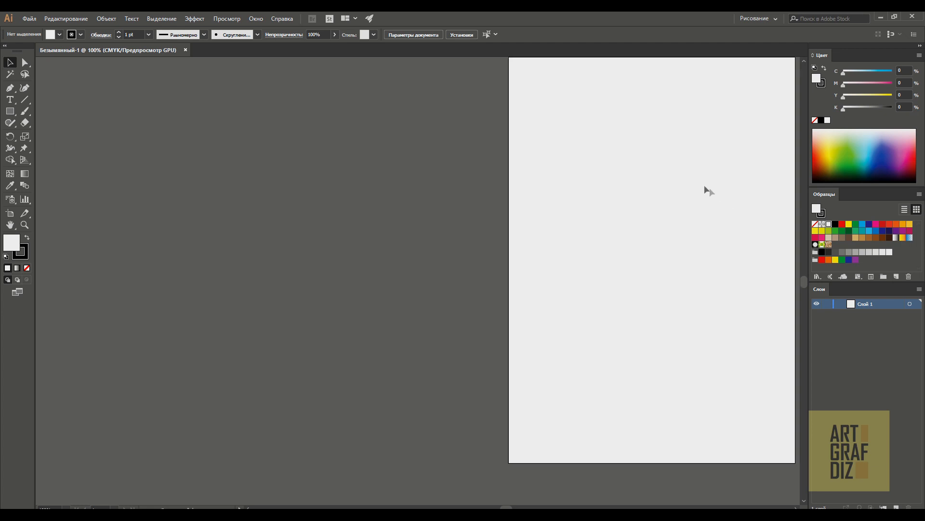
pyautogui.press('m')
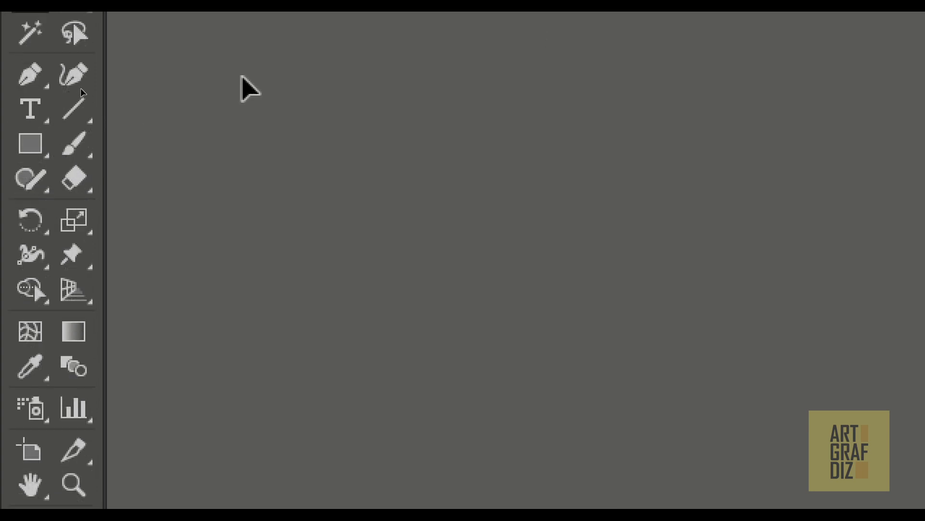
pyautogui.press('m')
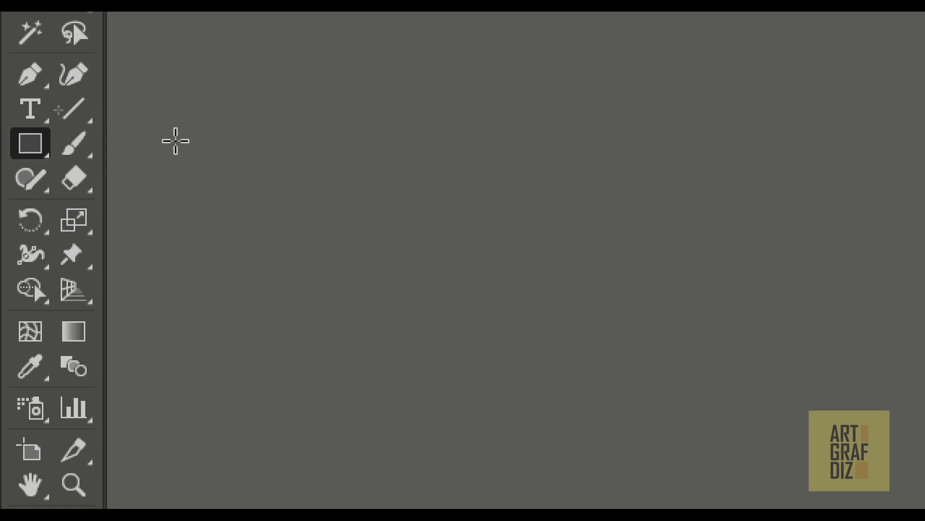
pyautogui.press('v')
pyautogui.press('m')
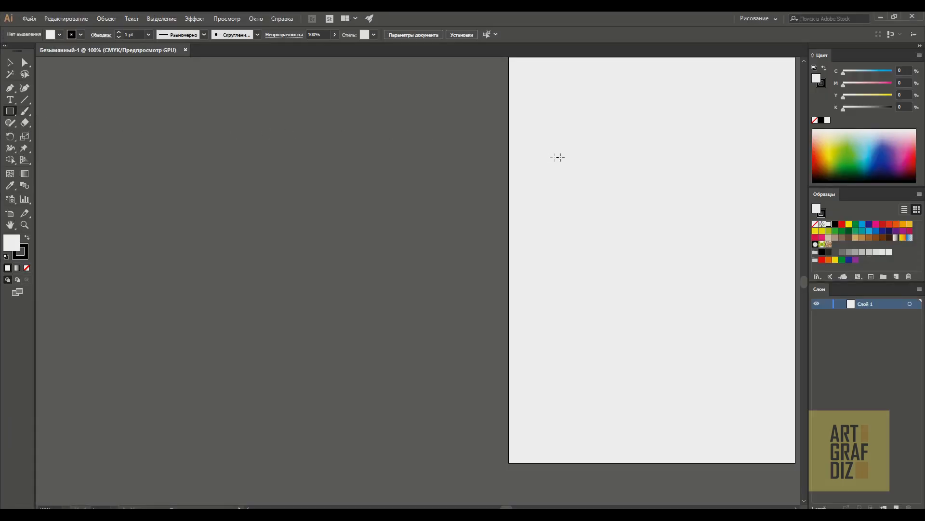
pyautogui.moveTo(578, 142); pyautogui.dragTo(732, 233)
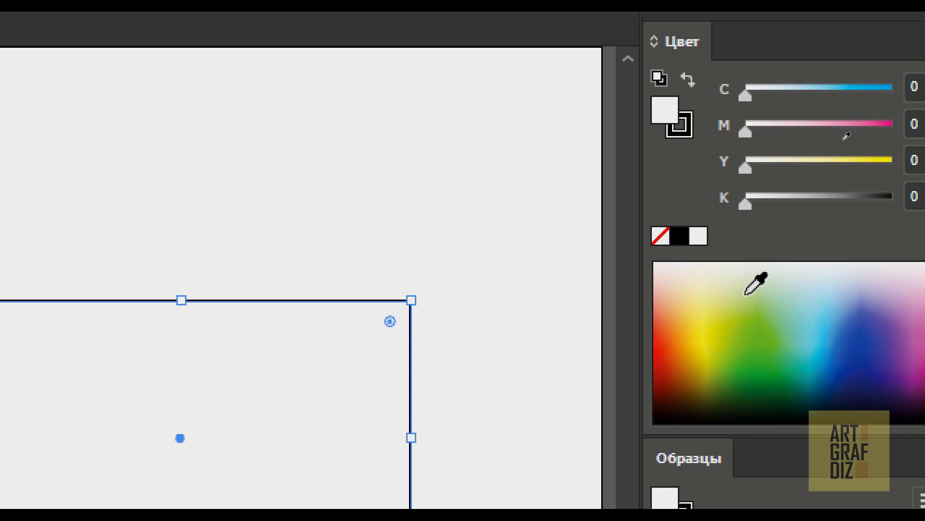
pyautogui.click(747, 208)
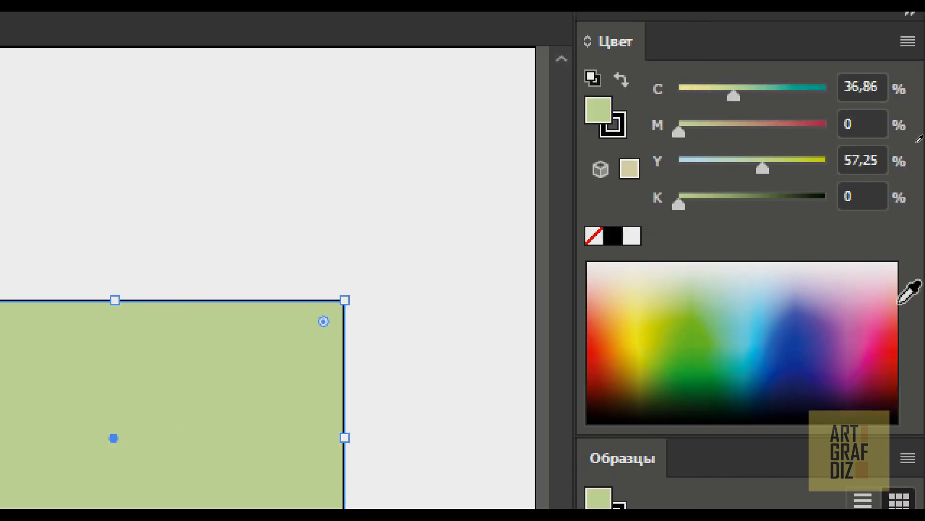
# Move the rectangle to the artboard's upper-right corner and fill it with the pure red swatch (M 100, Y 100)
pyautogui.moveTo(223, 371); pyautogui.dragTo(393, 182)
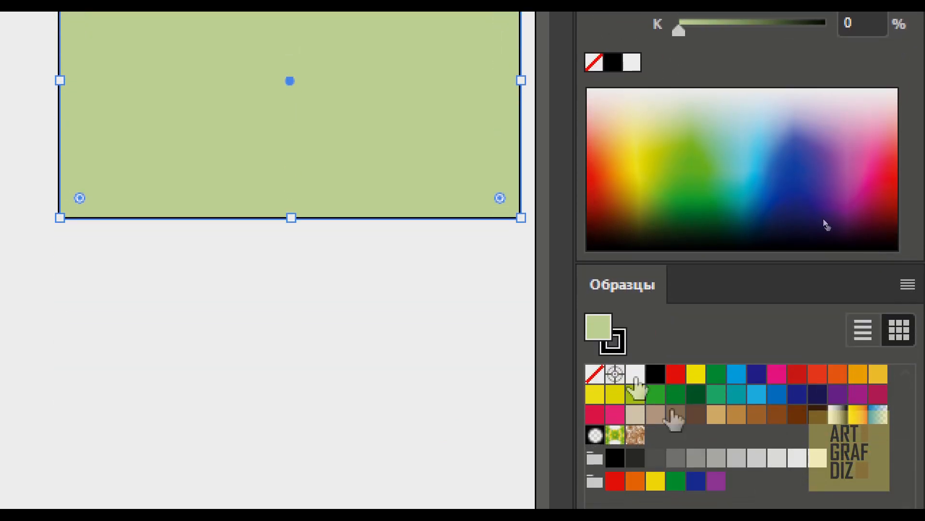
pyautogui.click(675, 375)
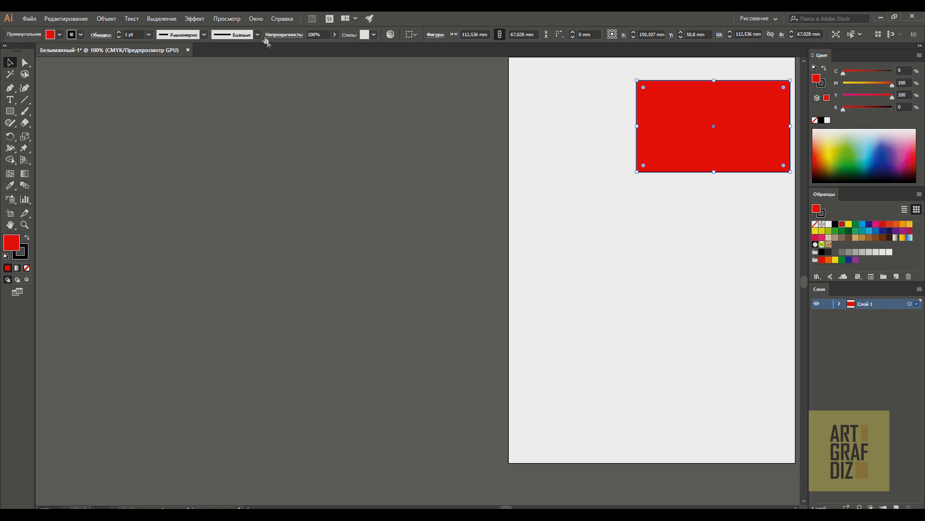
# Open the PANTONE+ Solid Coated colour book and dock it as a tall panel beside the Color panel
pyautogui.click(257, 19)
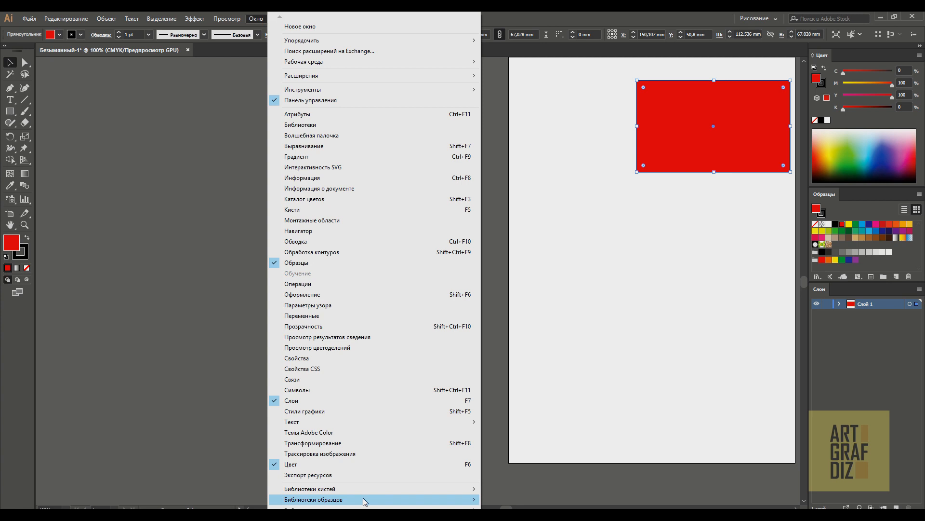
pyautogui.moveTo(364, 500)
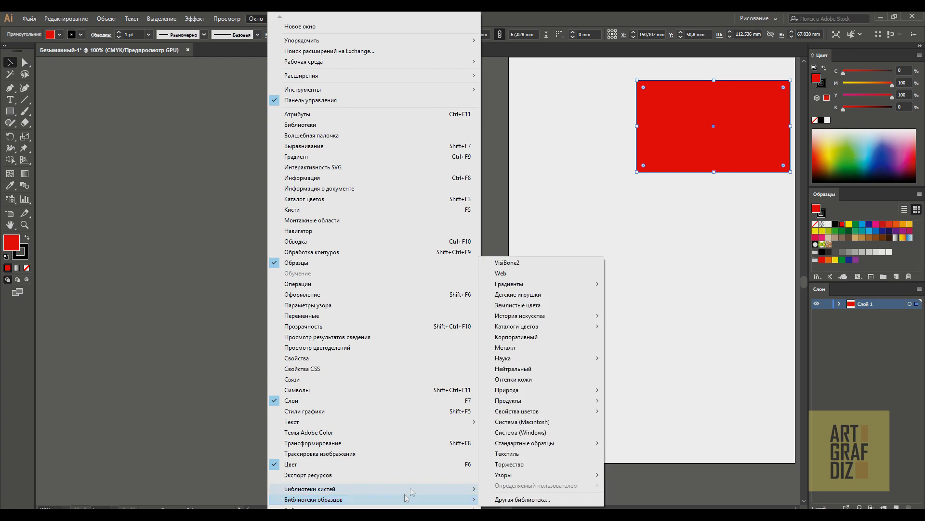
pyautogui.moveTo(521, 330)
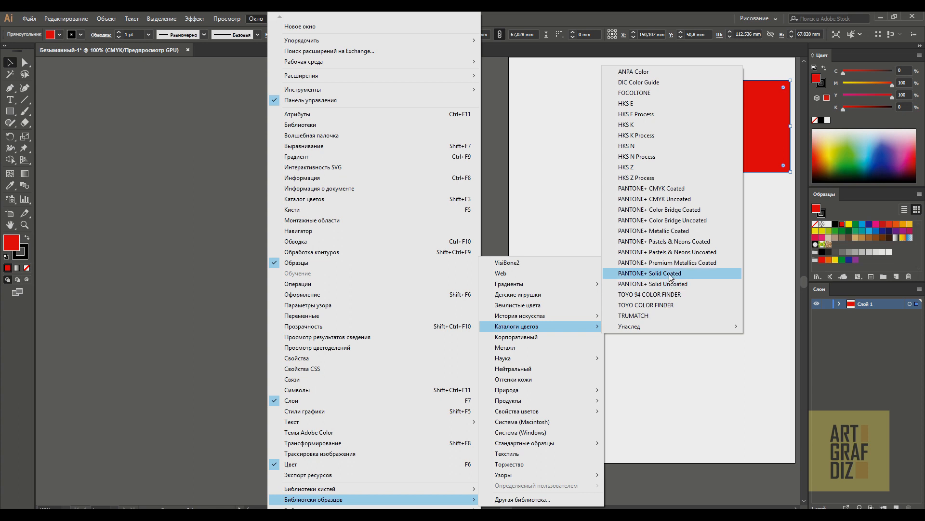
pyautogui.click(549, 159)
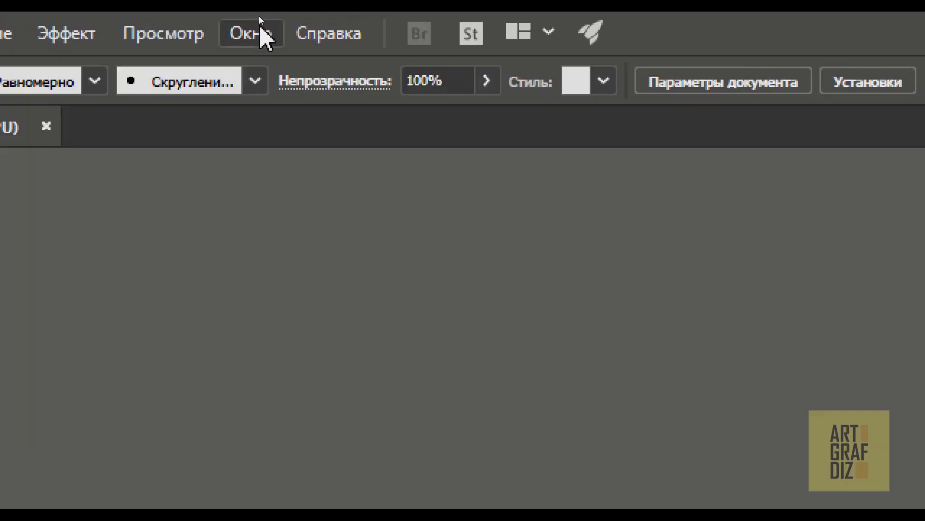
pyautogui.click(260, 26)
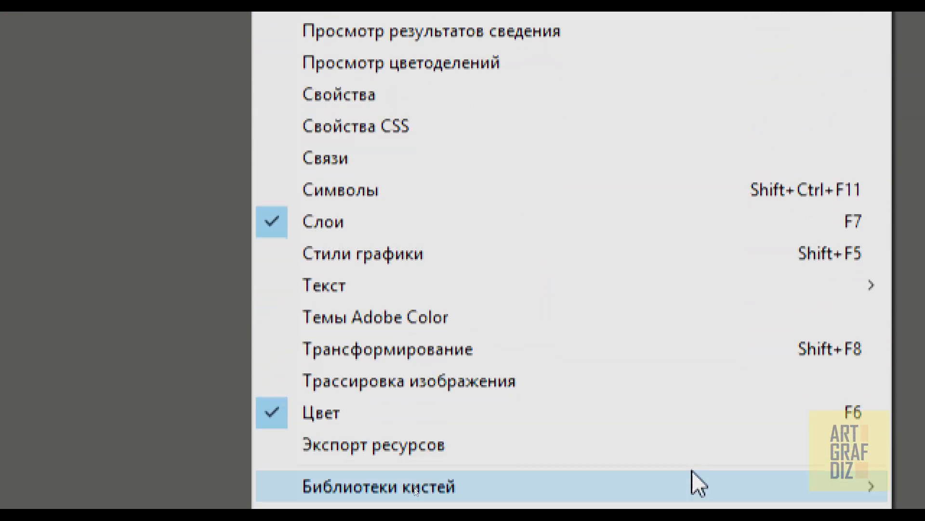
pyautogui.moveTo(682, 470)
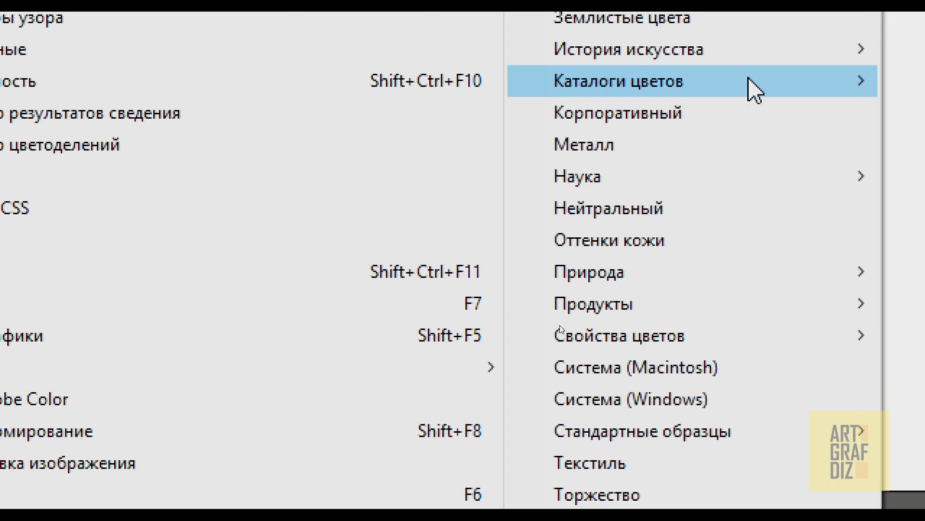
pyautogui.moveTo(751, 78)
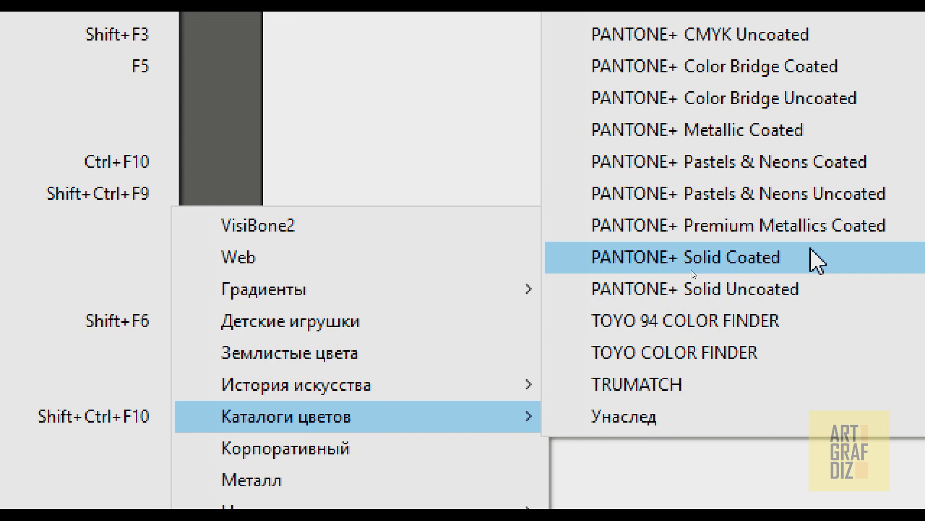
pyautogui.click(812, 250)
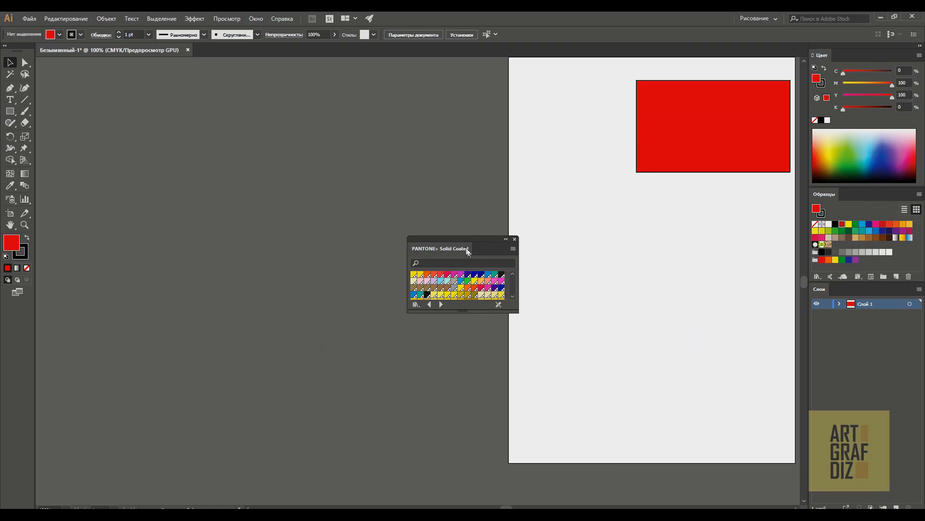
pyautogui.moveTo(461, 244); pyautogui.dragTo(807, 68)
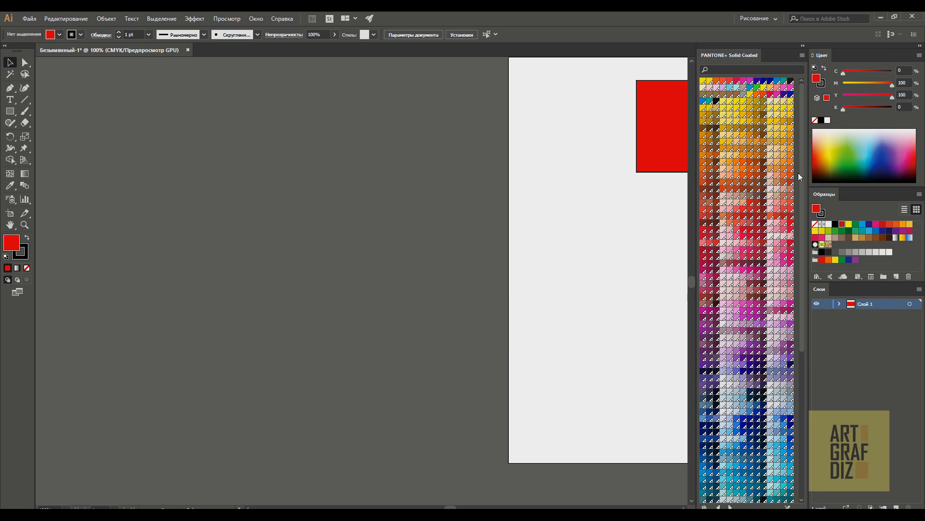
# Fill the rectangle with a rust-brown spot colour from the PANTONE+ Solid Coated library
pyautogui.moveTo(679, 143); pyautogui.dragTo(563, 148)
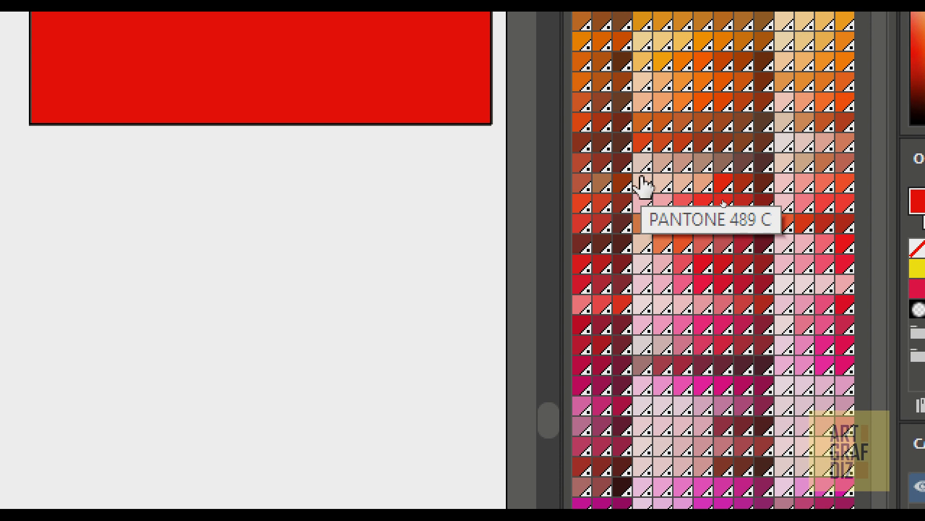
pyautogui.moveTo(641, 183); pyautogui.dragTo(727, 217)
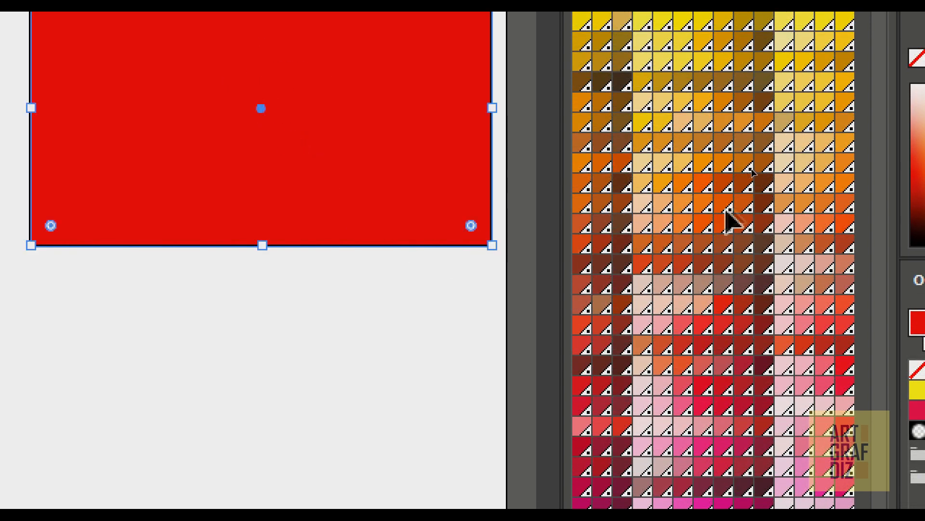
pyautogui.click(724, 246)
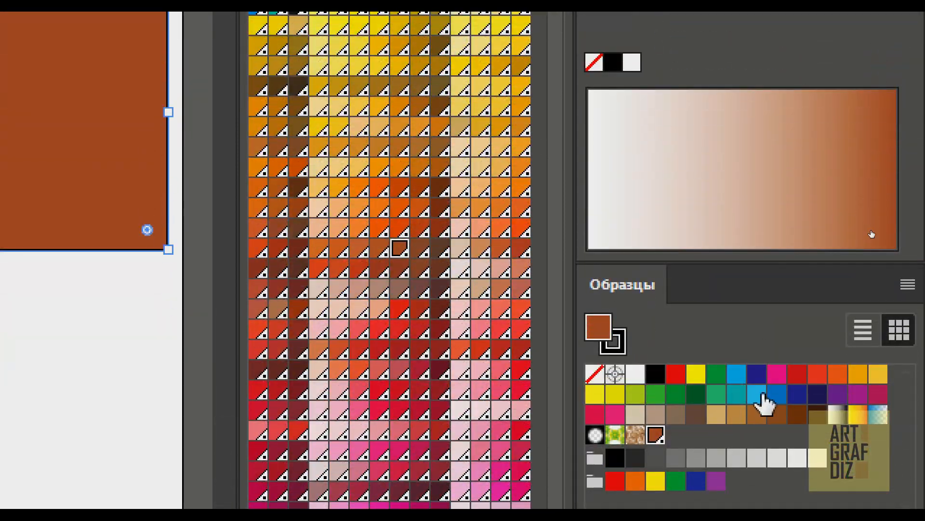
# Try the light-blue swatch (C 70, M 15) and spectrum colours including crimson and green as the rectangle's fill
pyautogui.click(762, 395)
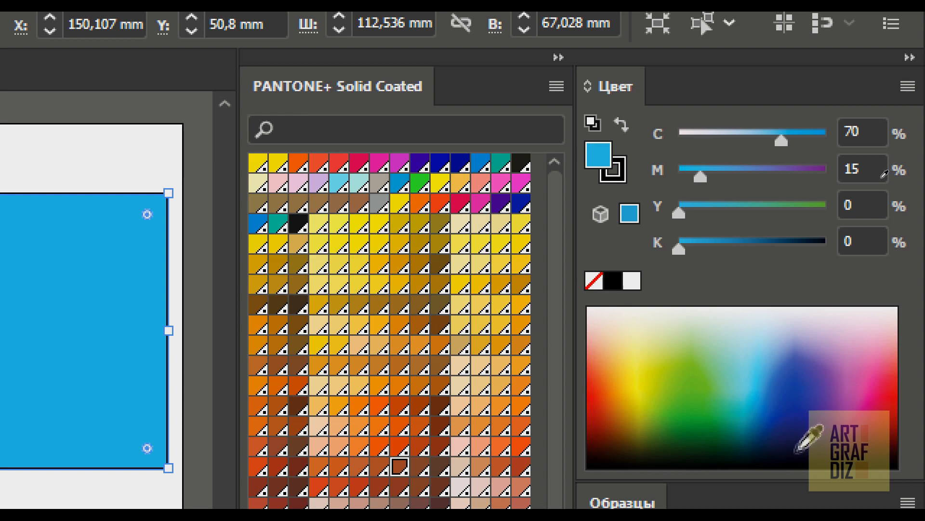
pyautogui.click(796, 396)
pyautogui.click(875, 393)
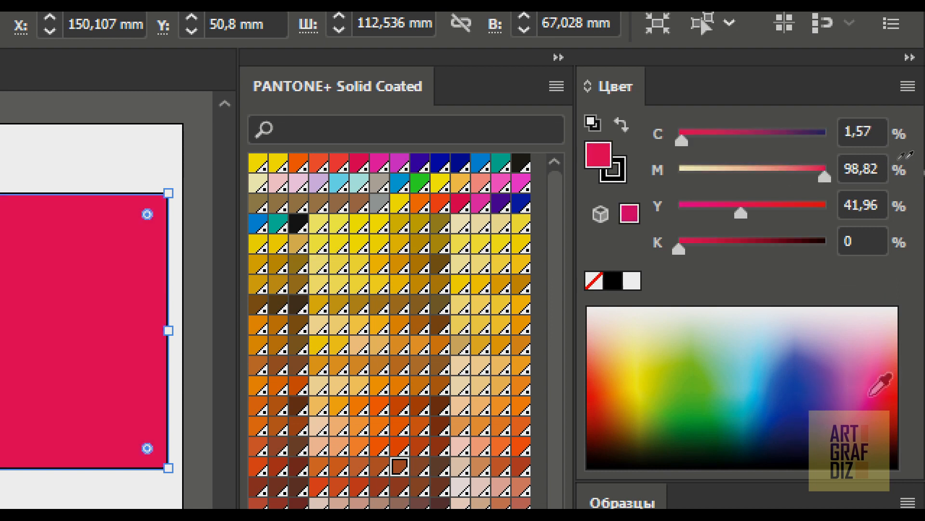
pyautogui.click(655, 402)
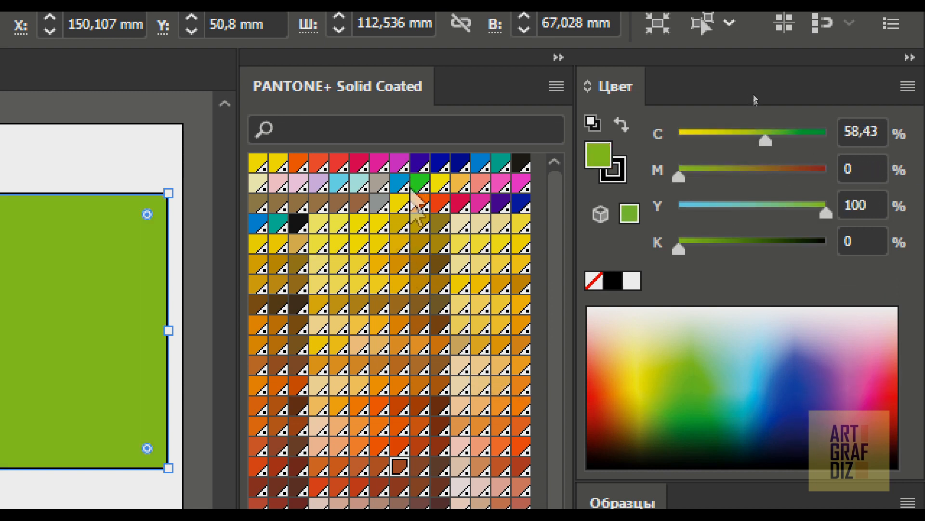
# Fill the rectangle with the yellow spot colour PANTONE 129 C and place a duplicate directly below it
pyautogui.click(420, 265)
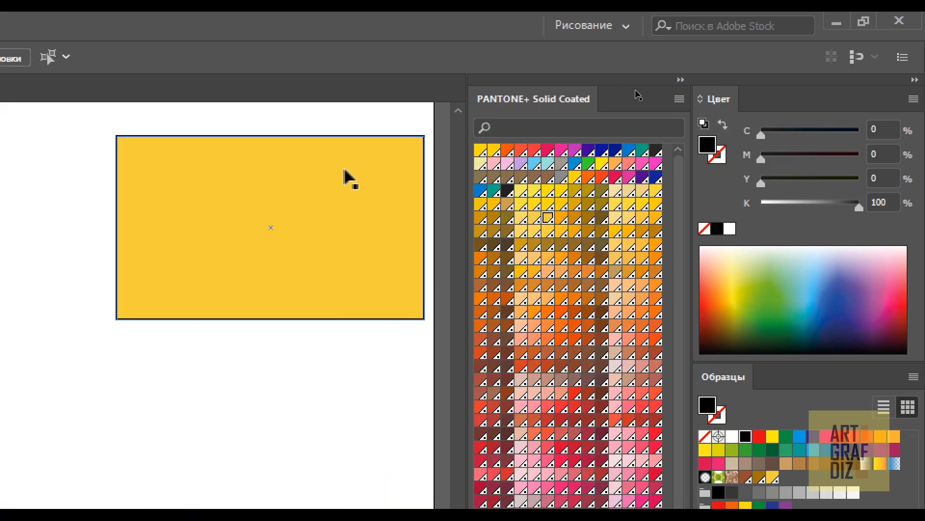
pyautogui.moveTo(349, 178); pyautogui.dragTo(351, 372)
pyautogui.click(355, 180)
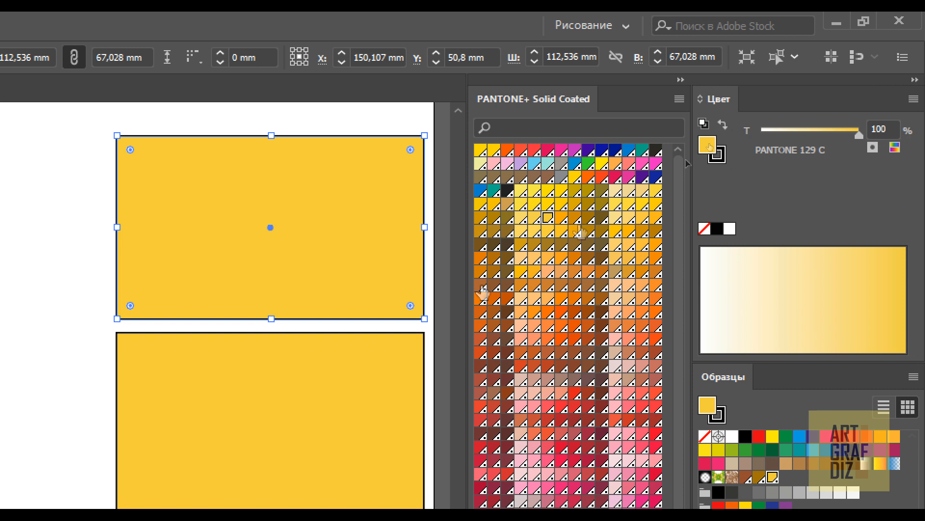
# Convert the lower rectangle's spot colour to CMYK process values and compare its colour settings with the upper rectangle's
pyautogui.click(384, 413)
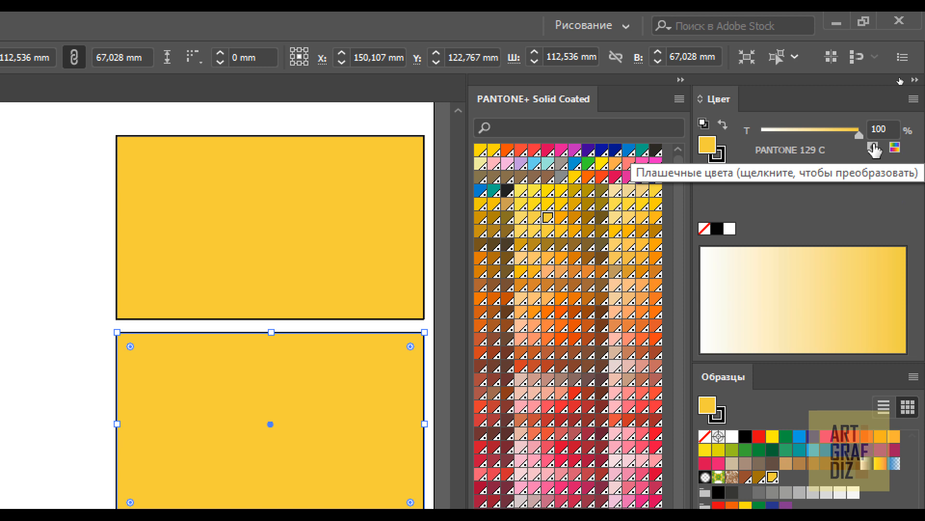
pyautogui.click(874, 148)
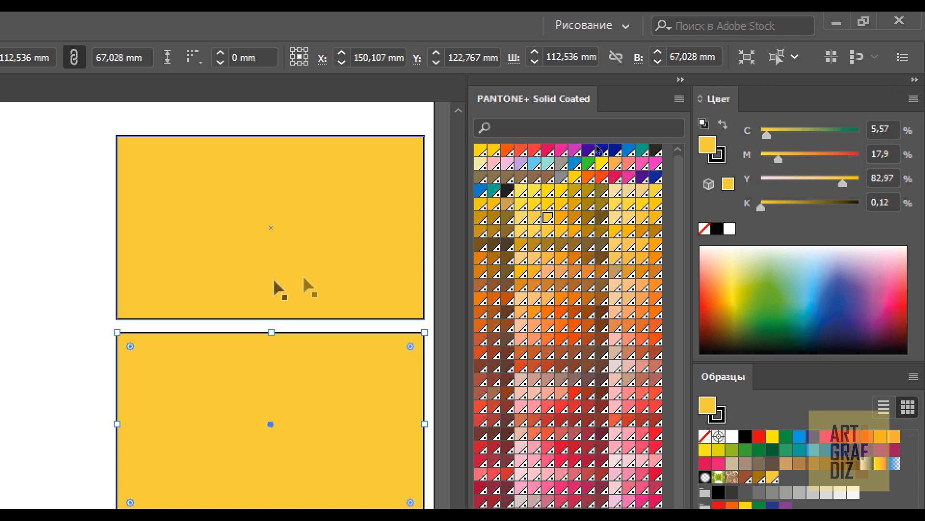
pyautogui.click(258, 273)
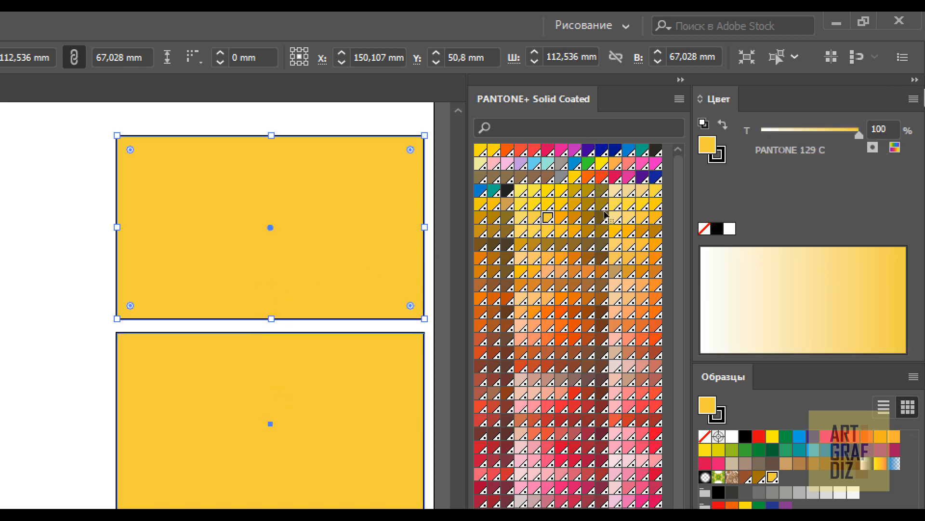
pyautogui.click(292, 429)
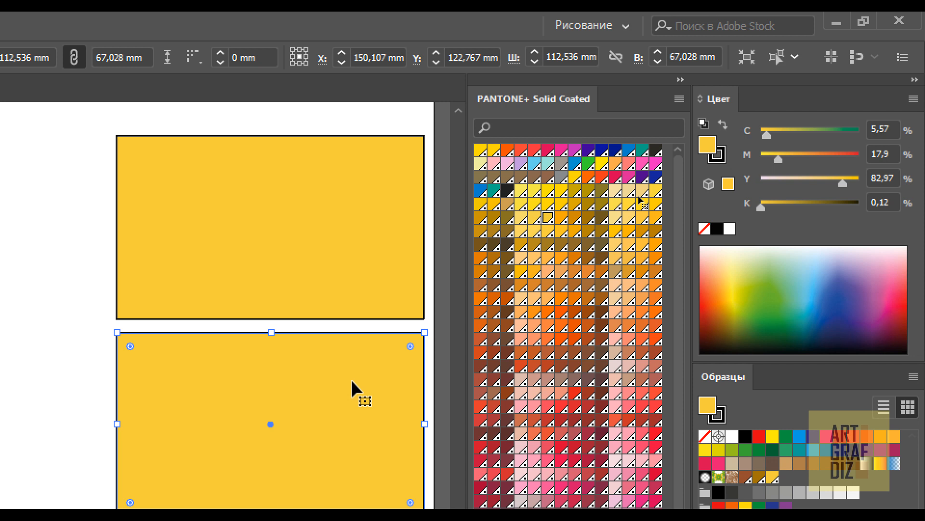
pyautogui.click(640, 199)
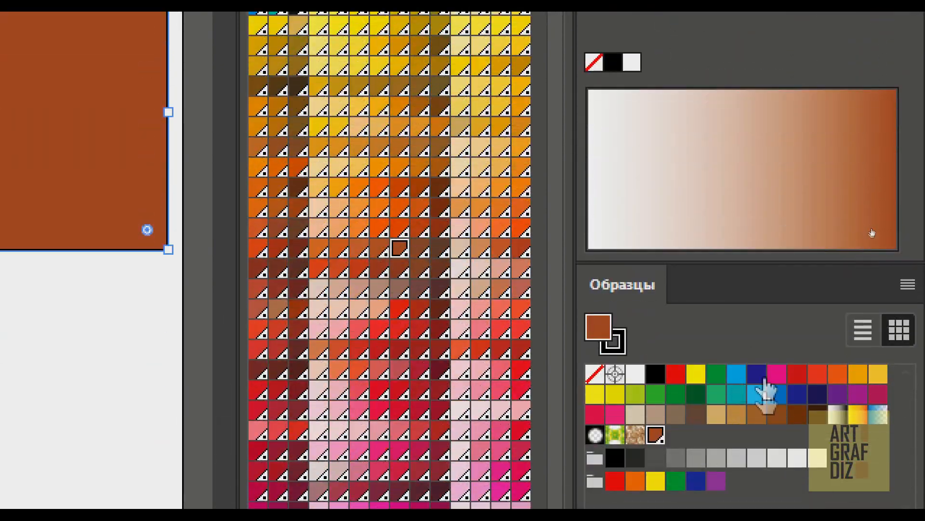
# Fill the rust-brown rectangle with the light-blue process swatch
pyautogui.click(758, 394)
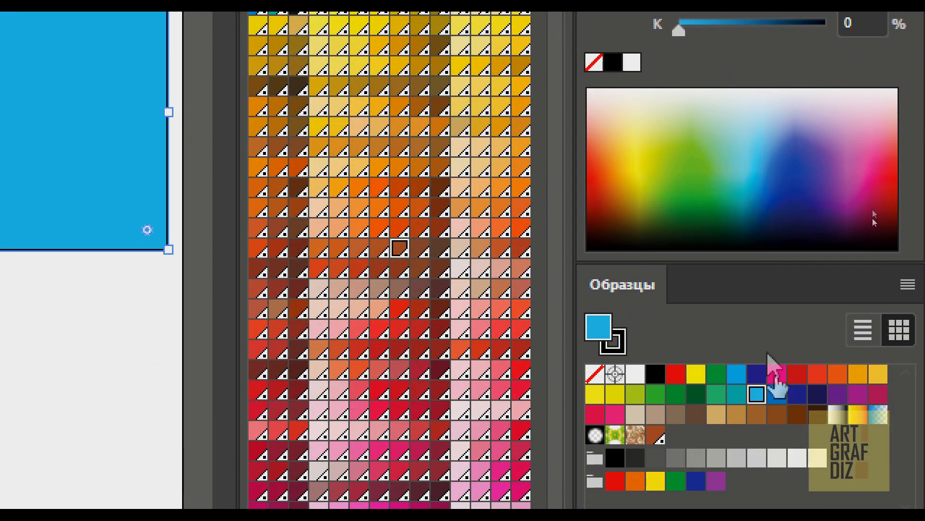